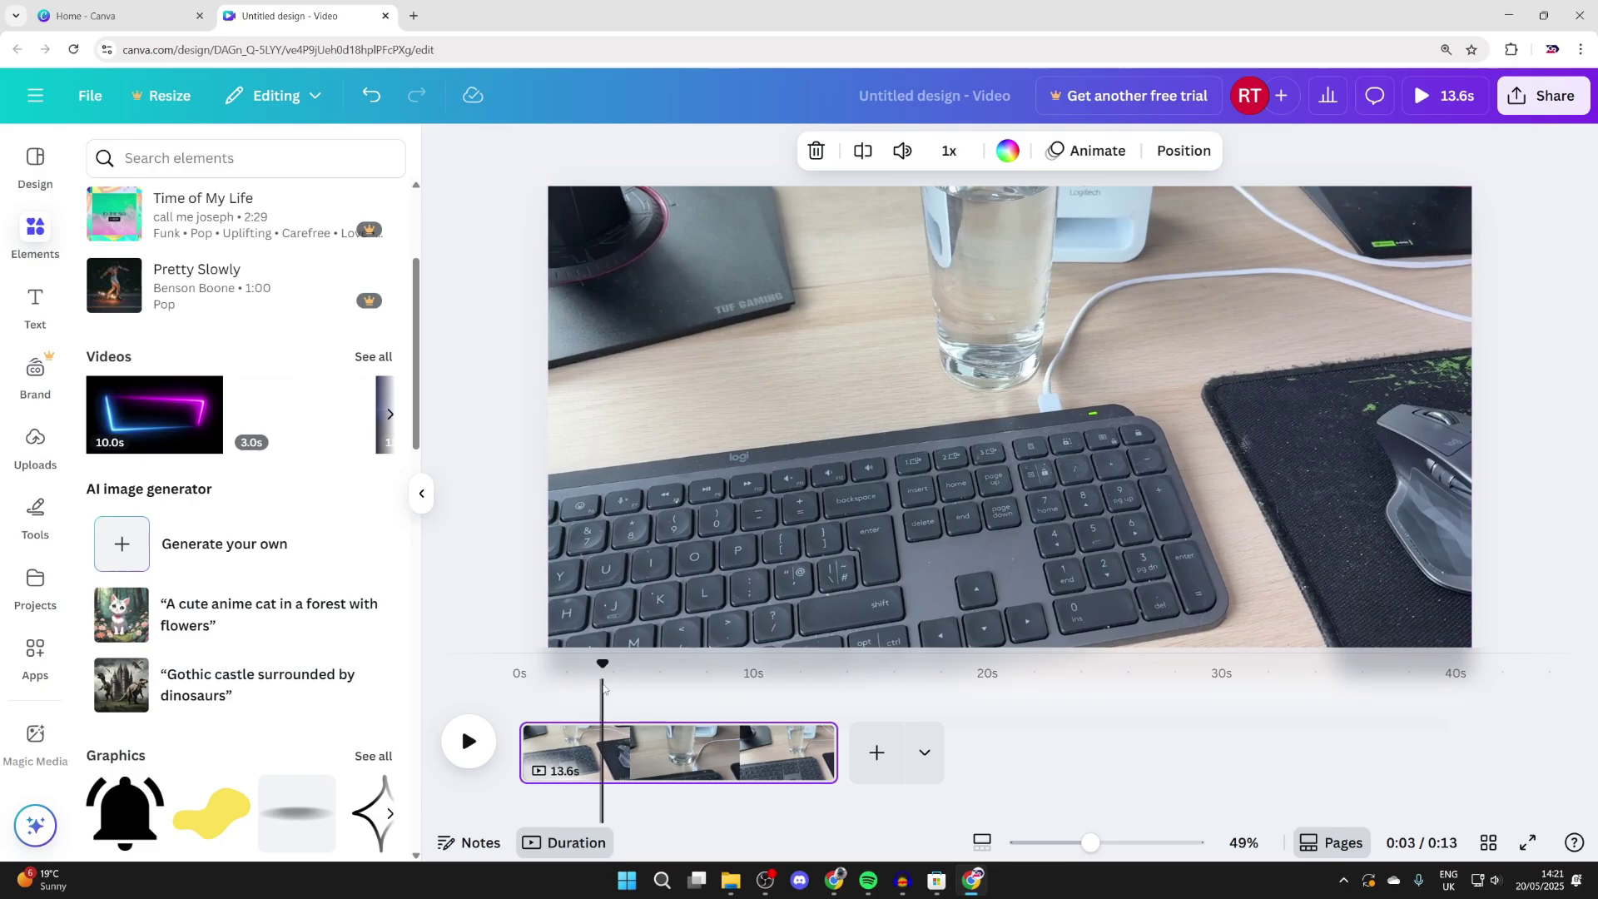
Scrub the Canva clip, restore the Chrome window, and launch Sound Recorder from Windows search.
mouse_move(602, 664)
mouse_move(602, 664)
mouse_down()
mouse_move(829, 664)
mouse_move(520, 675)
mouse_up()
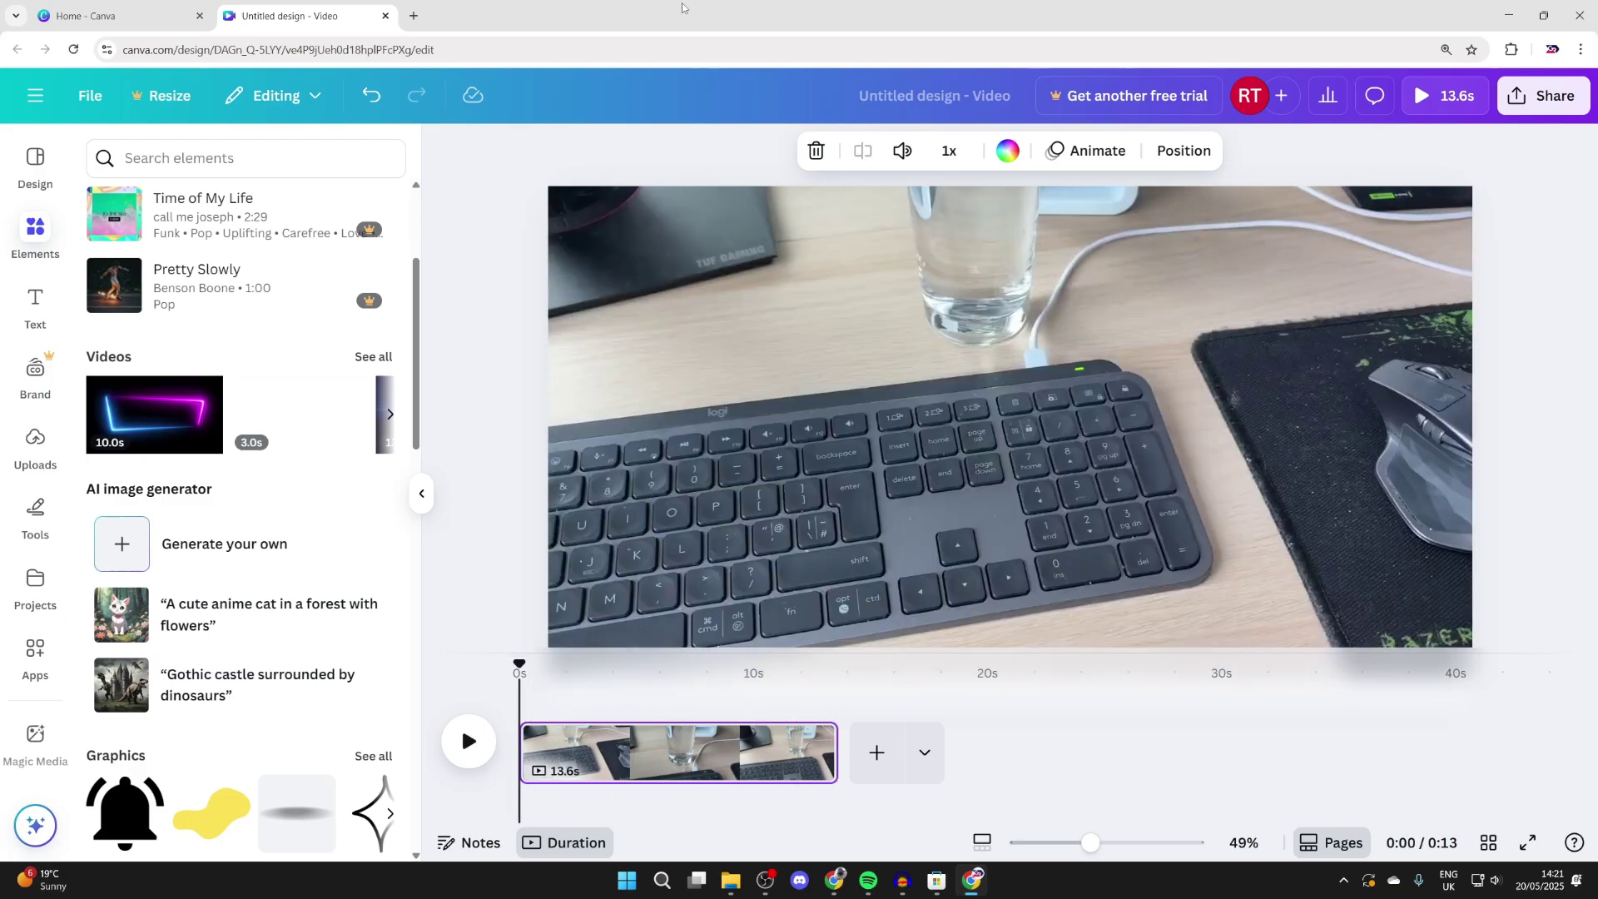
drag(685, 6, 546, 85)
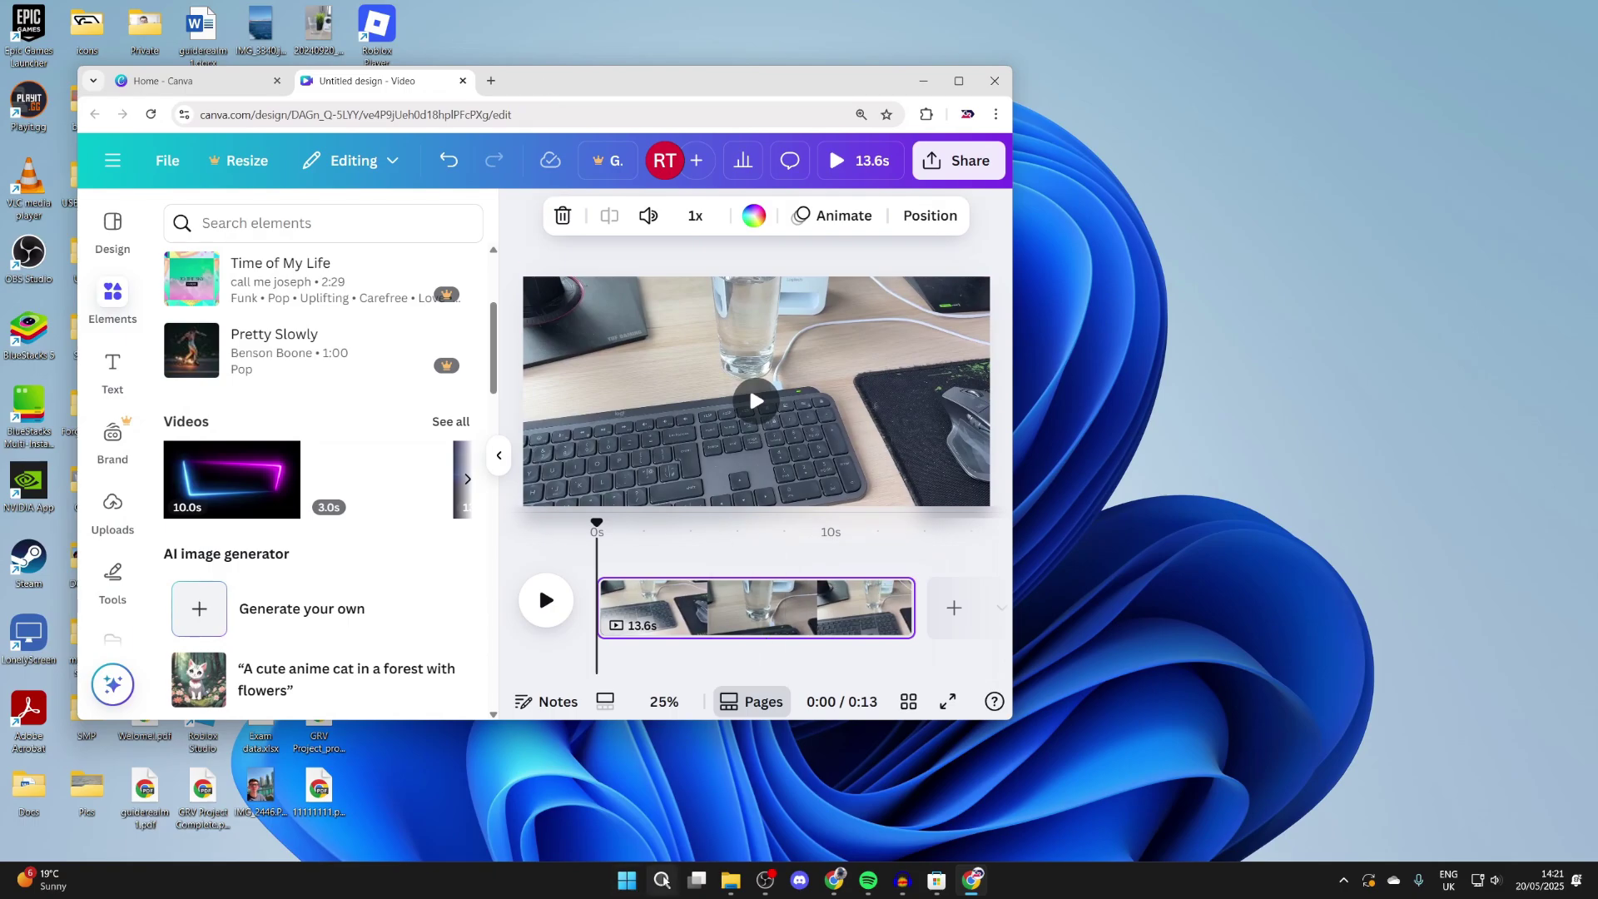
click(663, 880)
text(sound)
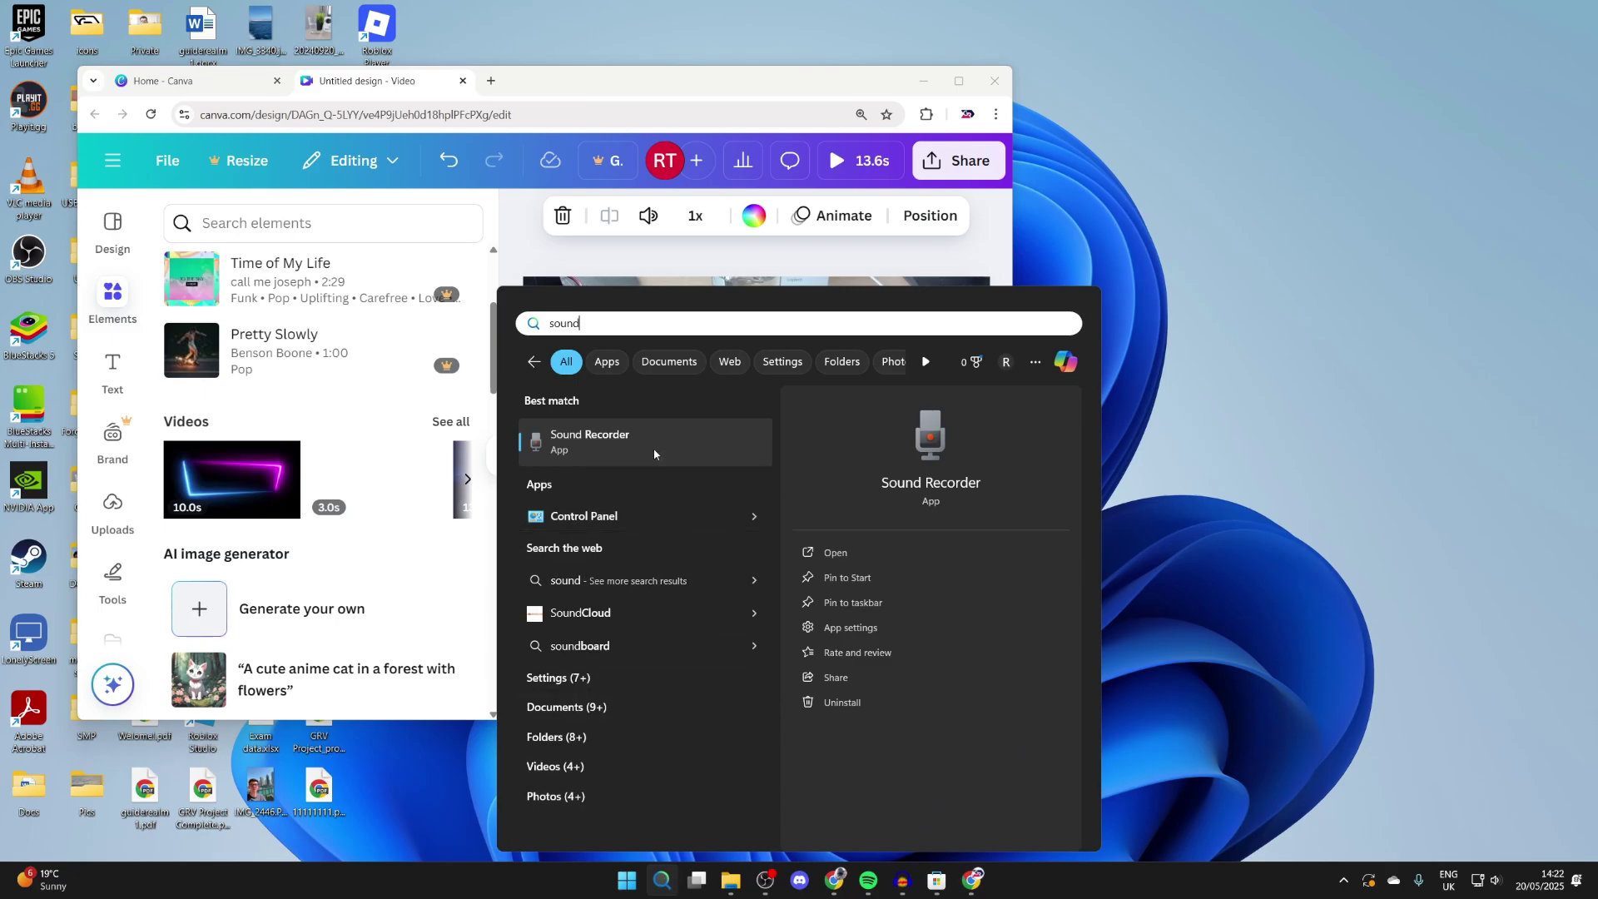
click(618, 442)
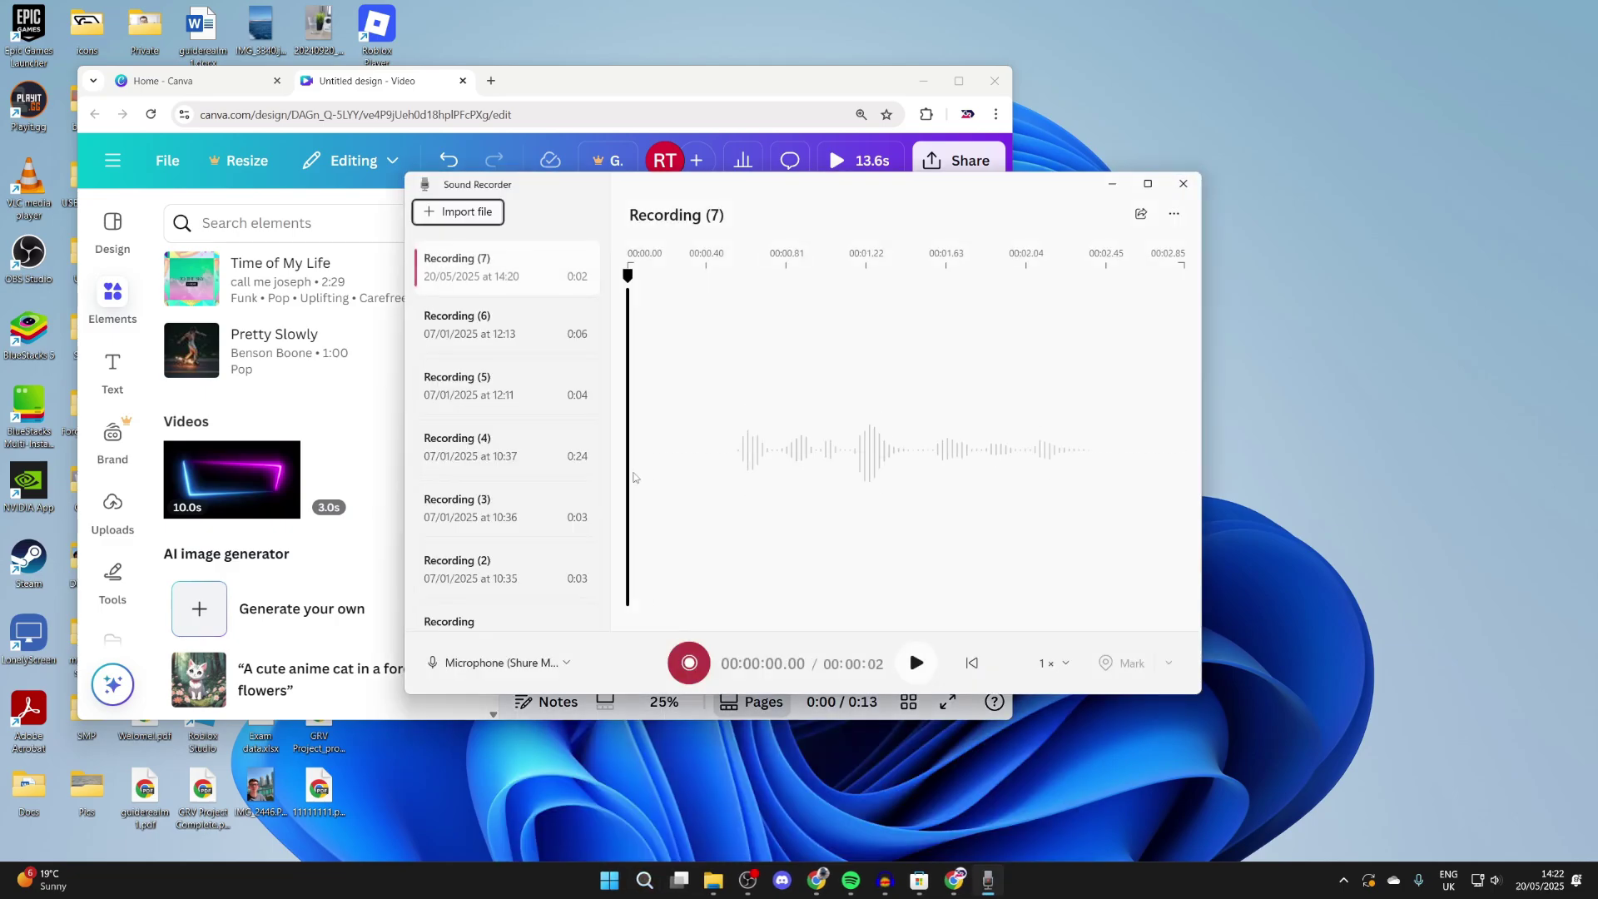
Record a 13-second voiceover, Recording (8), over the playing Canva video, keeping the same microphone.
drag(829, 196, 1437, 159)
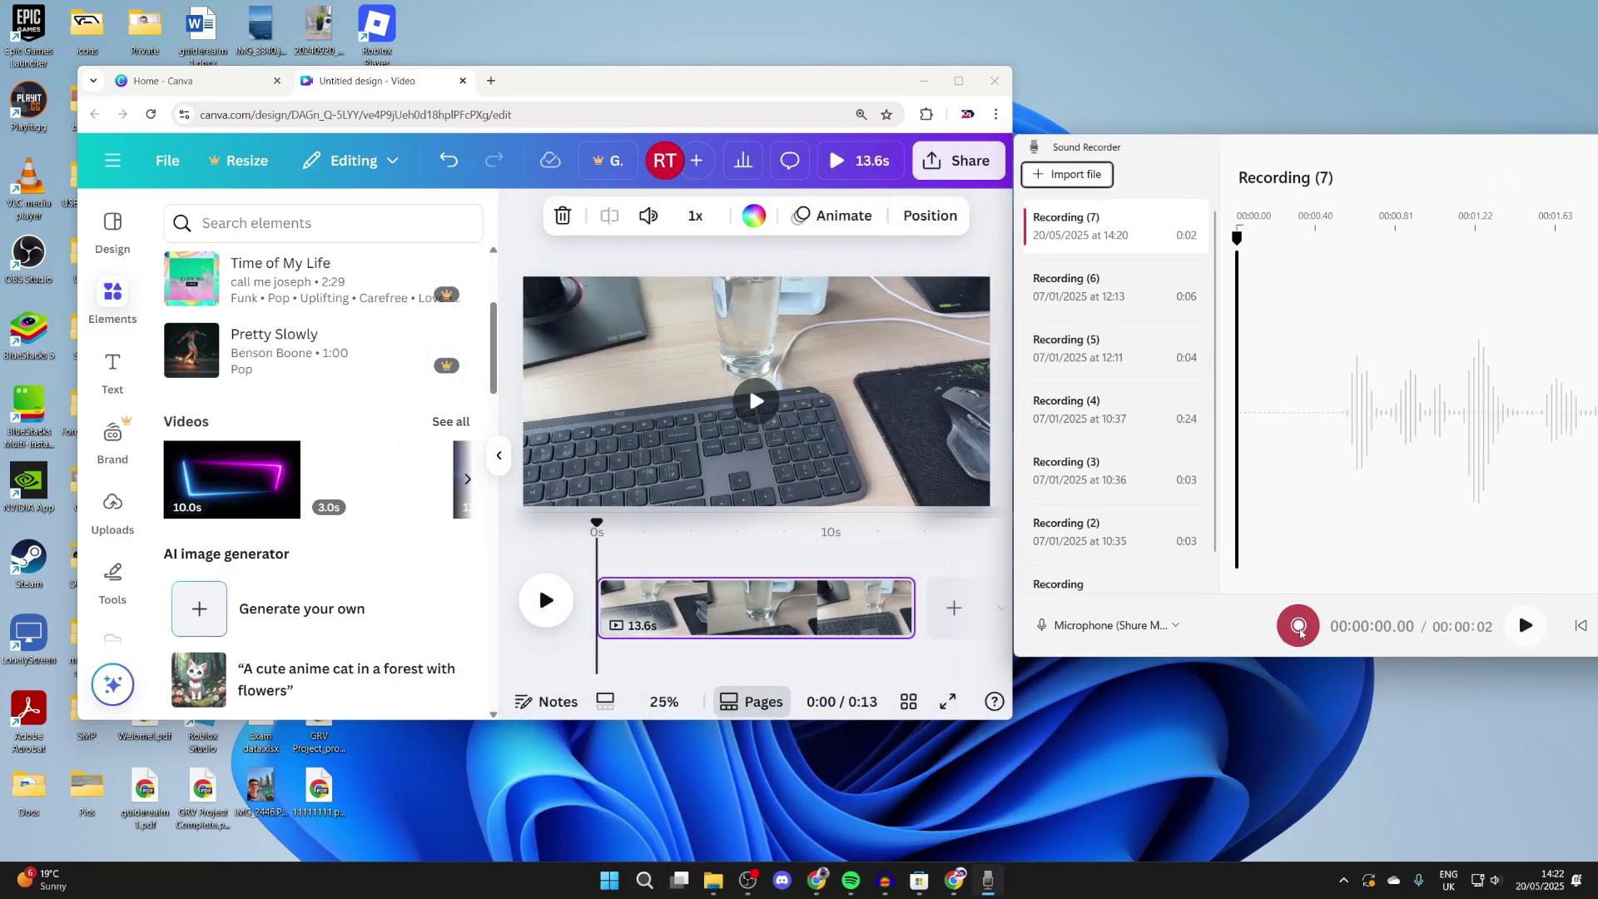
click(1106, 626)
click(1100, 463)
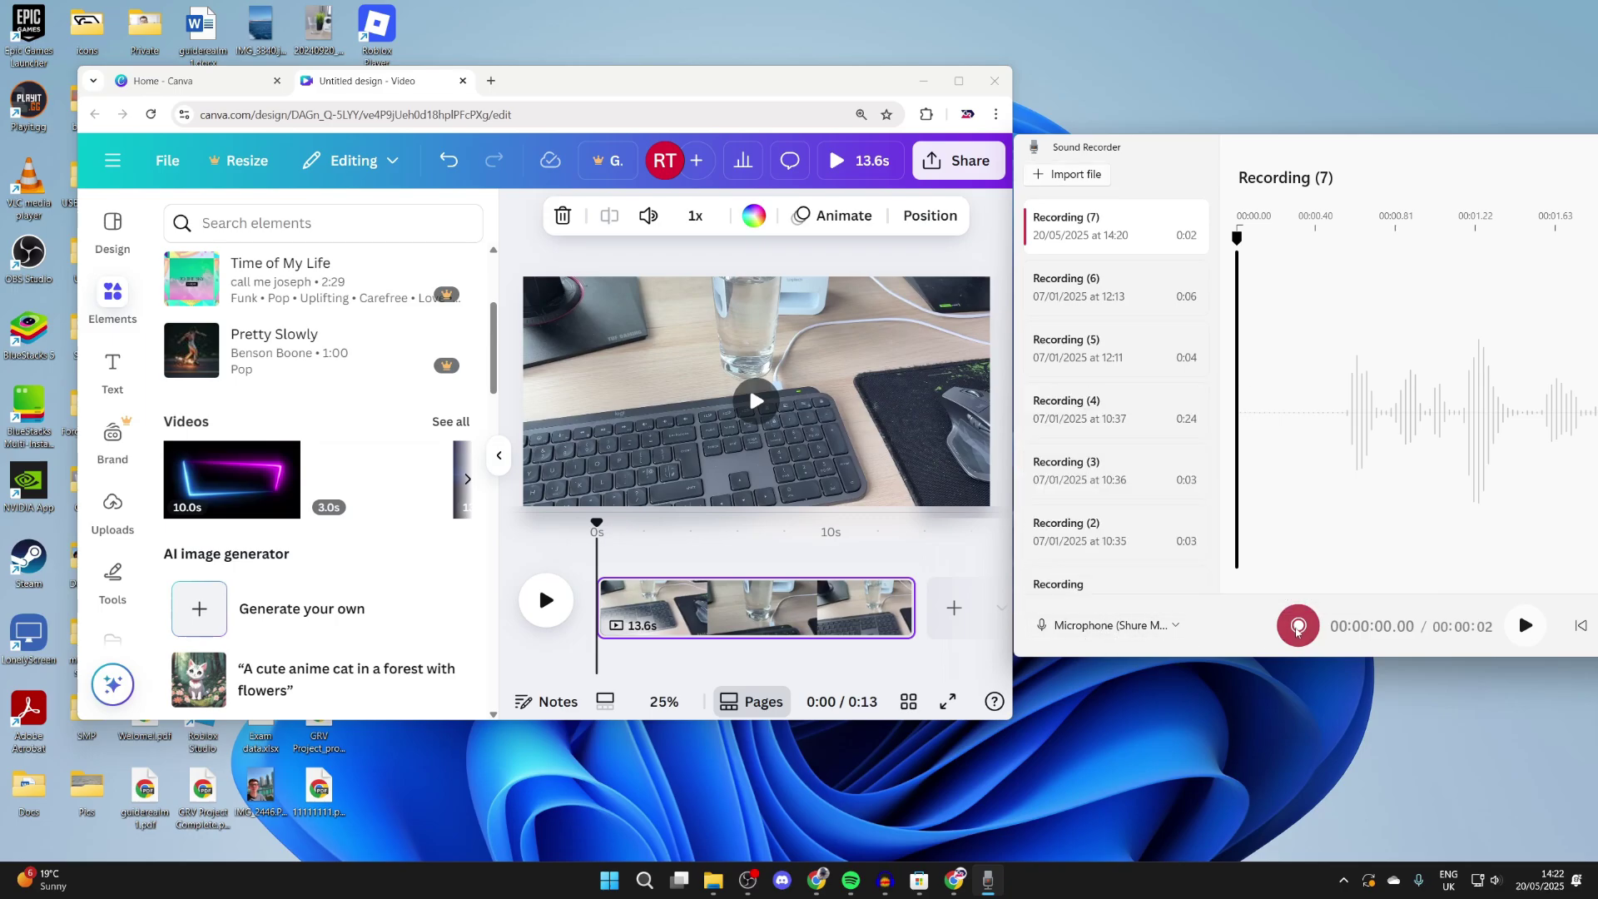
click(1298, 626)
click(549, 602)
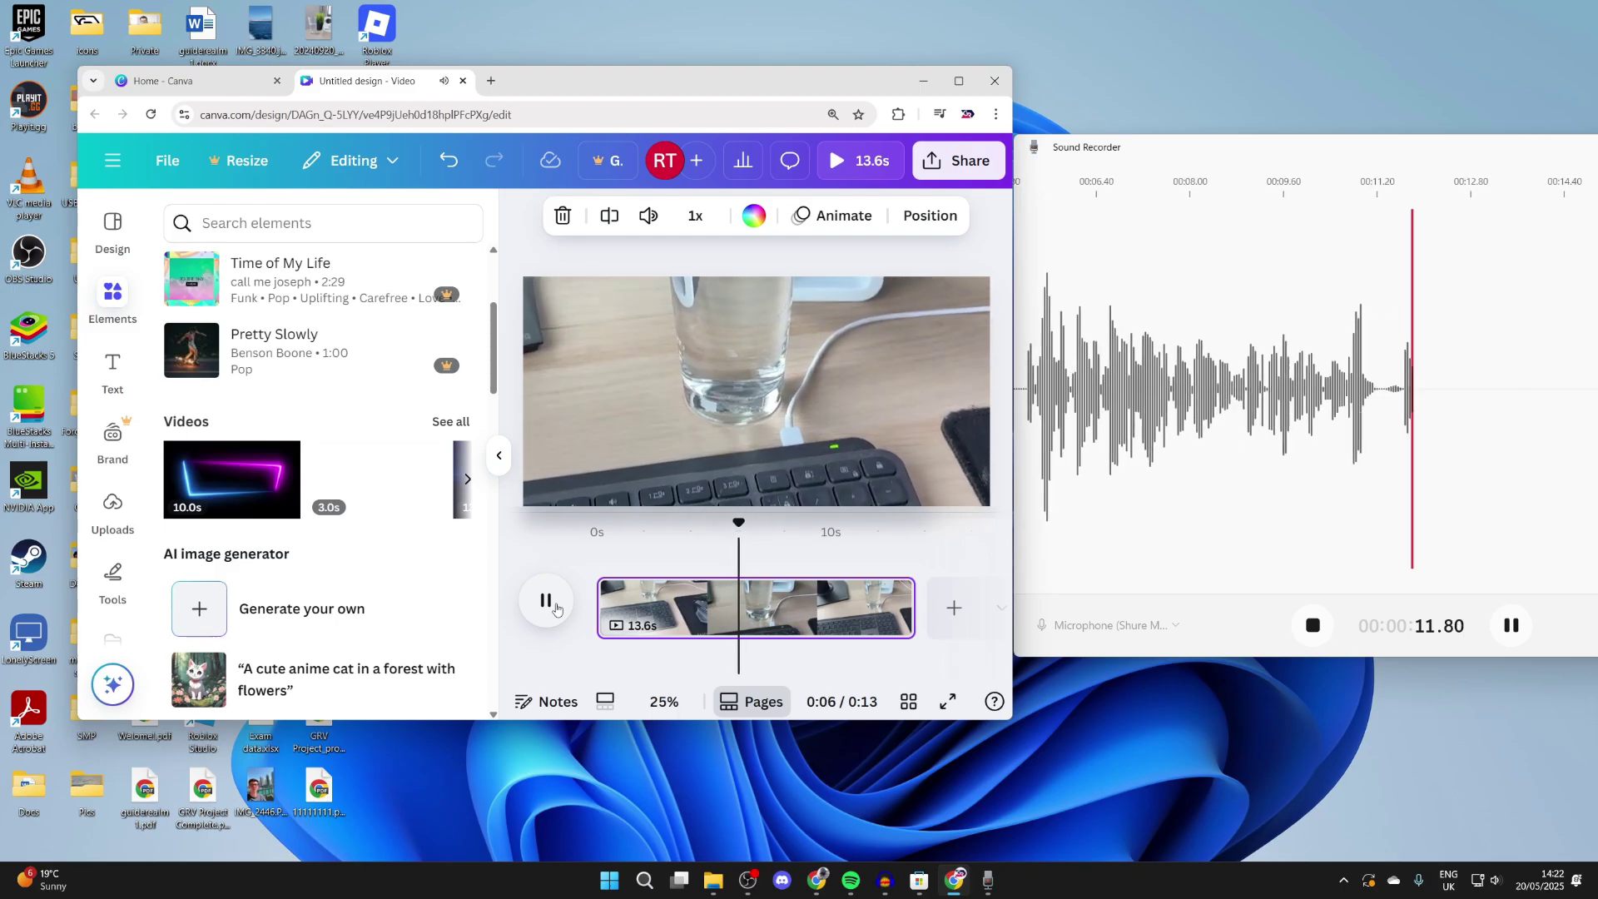
click(1313, 625)
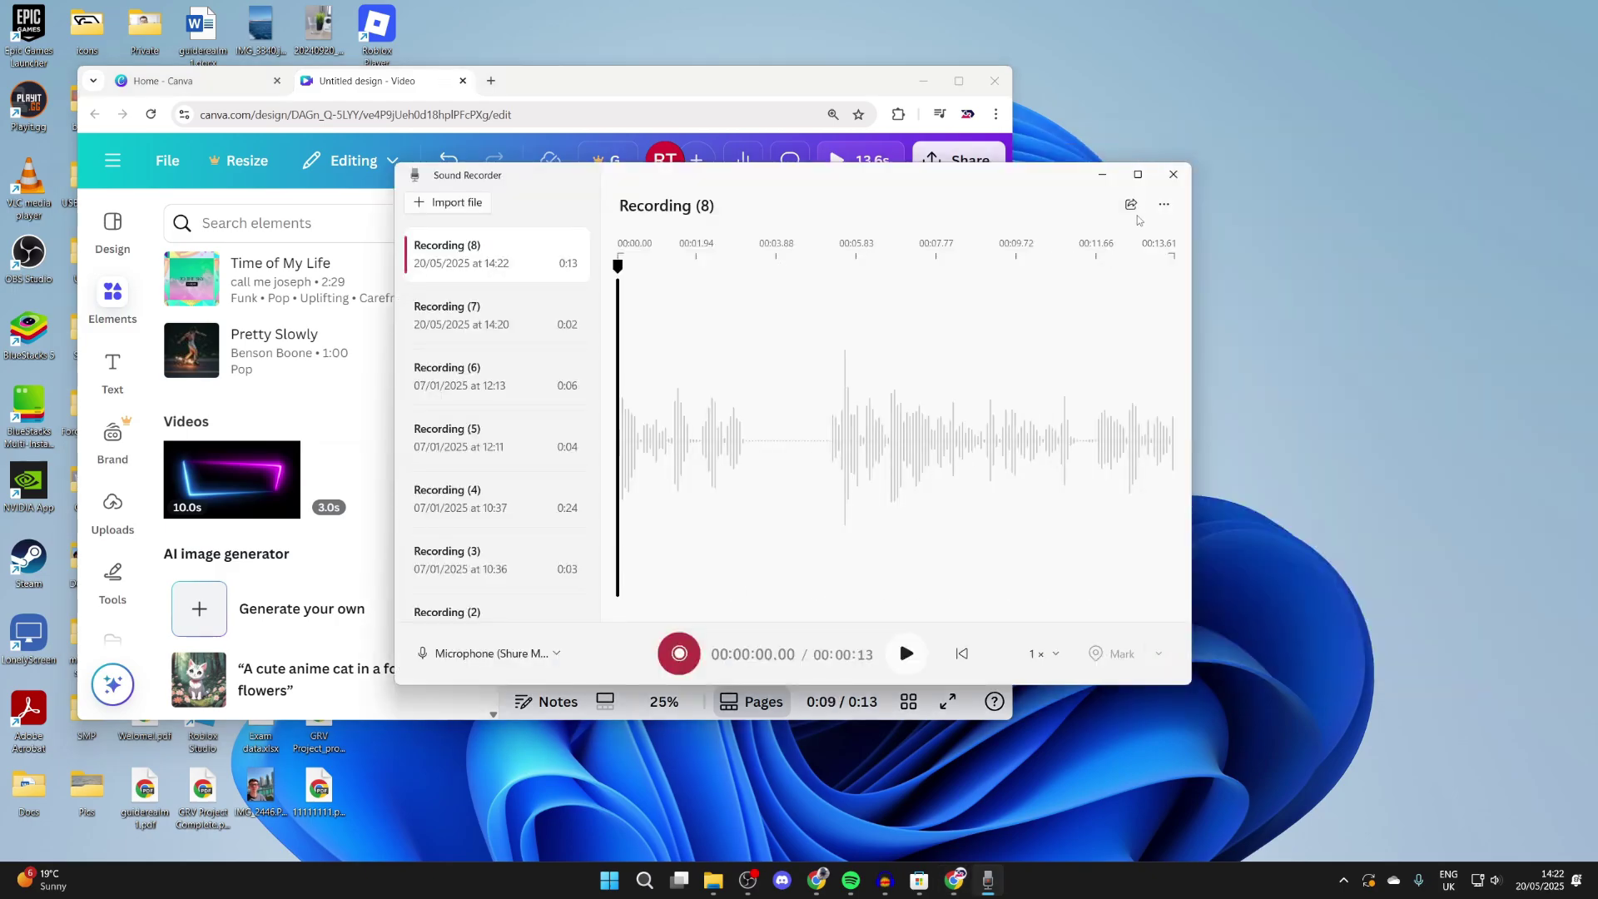
Show Recording (8).m4a in its Sound Recordings folder and select it in File Explorer.
click(1163, 205)
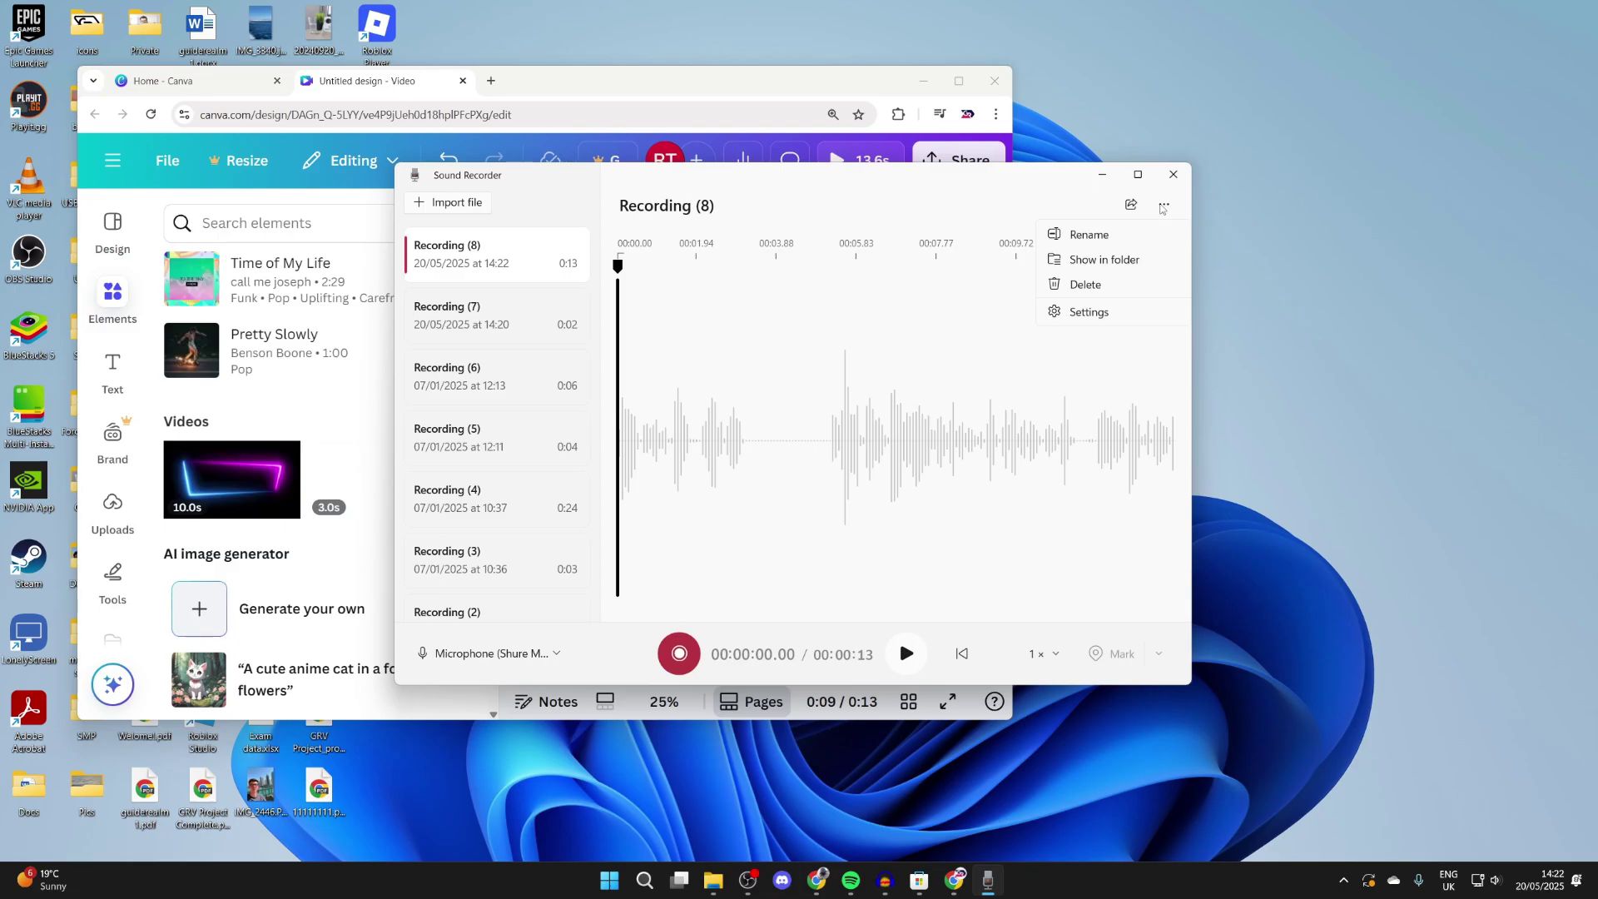
click(1103, 259)
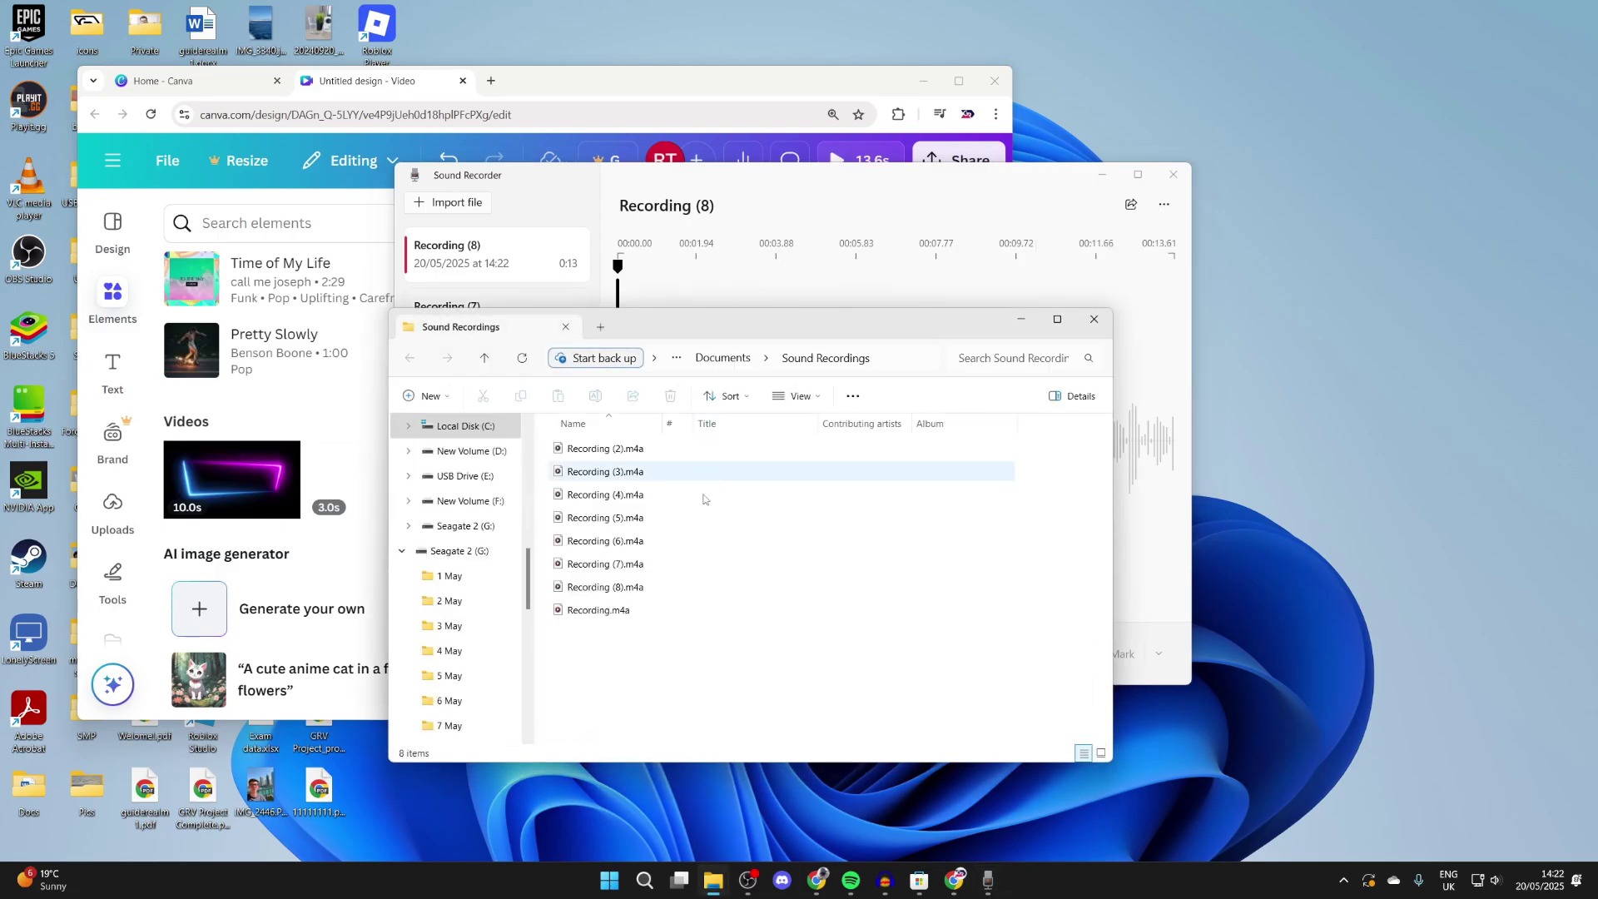
click(614, 589)
drag(663, 311, 488, 448)
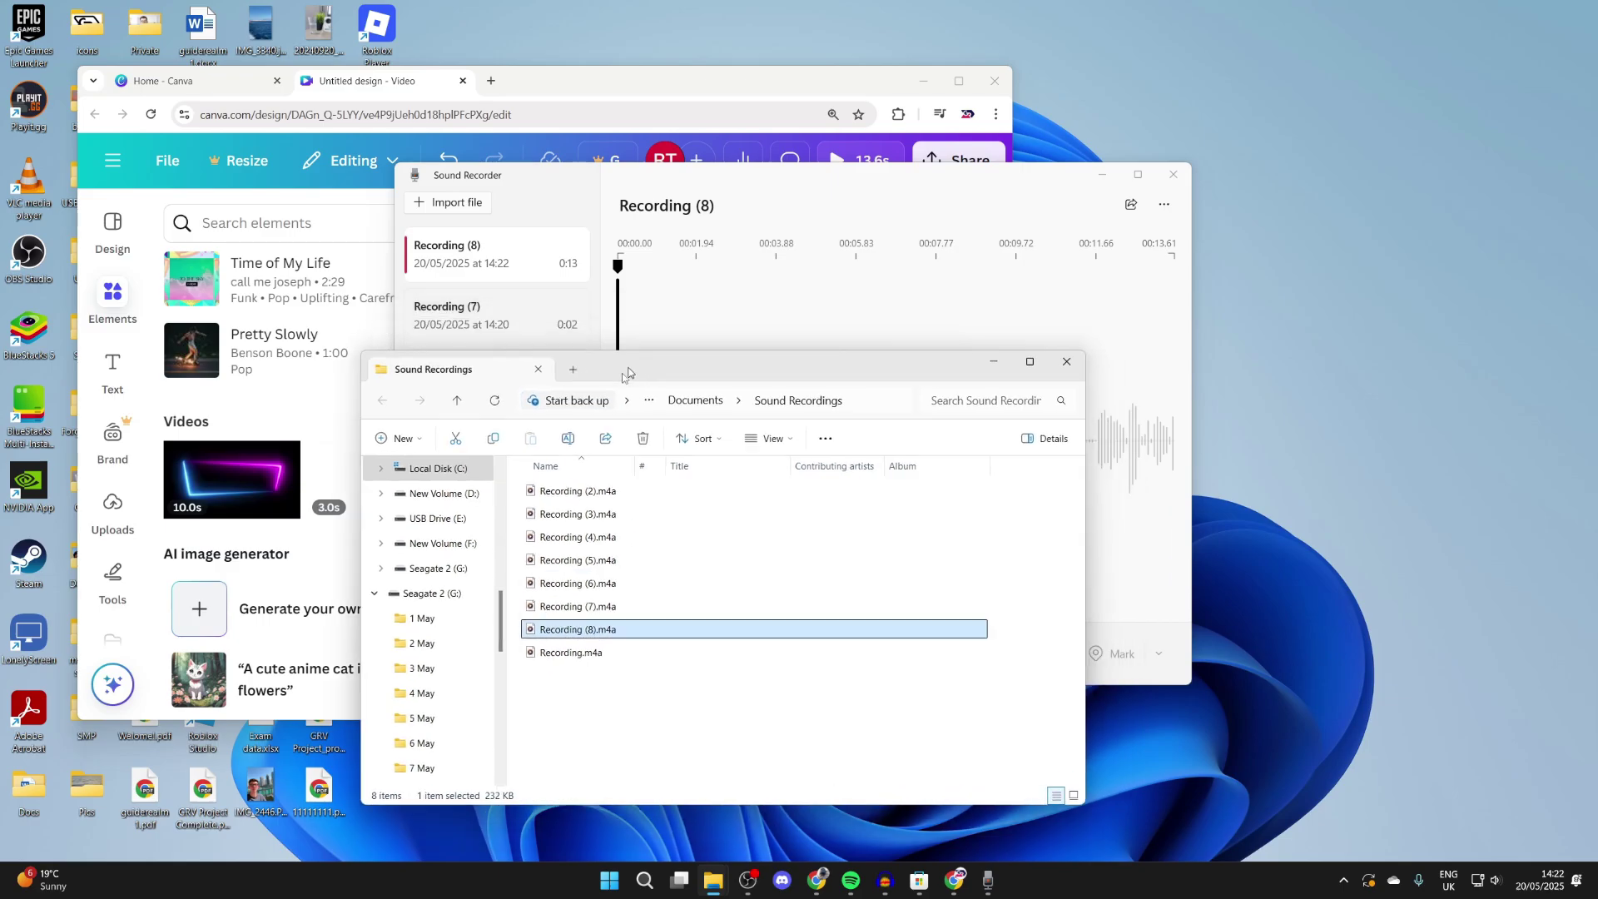
click(624, 86)
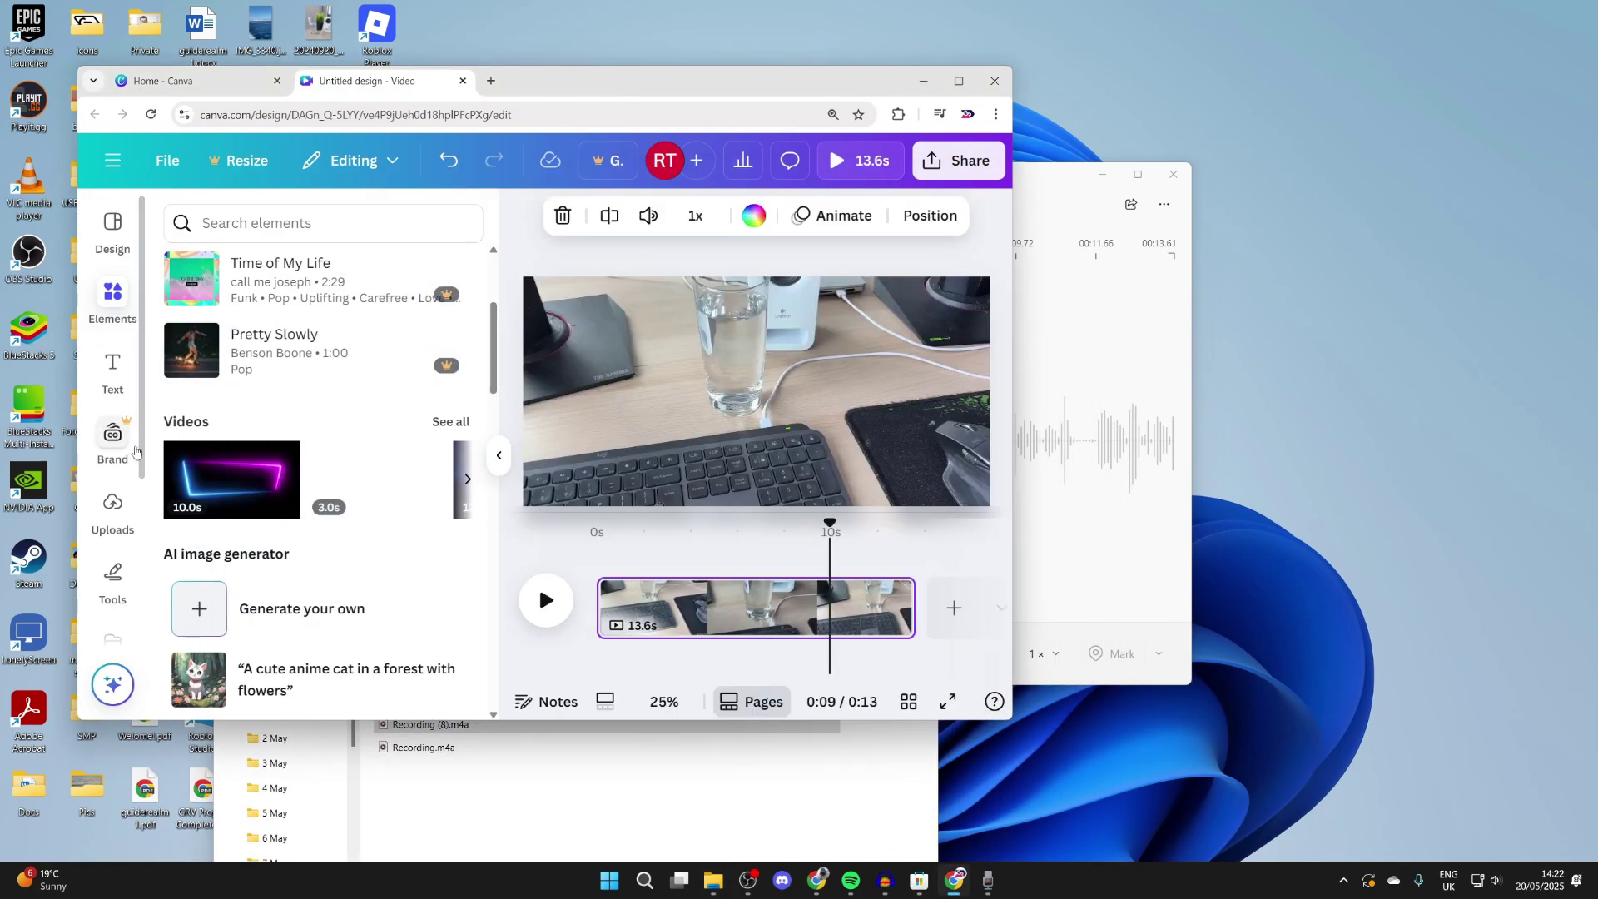
Drag Recording (8).m4a from Explorer onto the Canva timeline beneath the video, trimming its start.
click(113, 509)
mouse_move(713, 880)
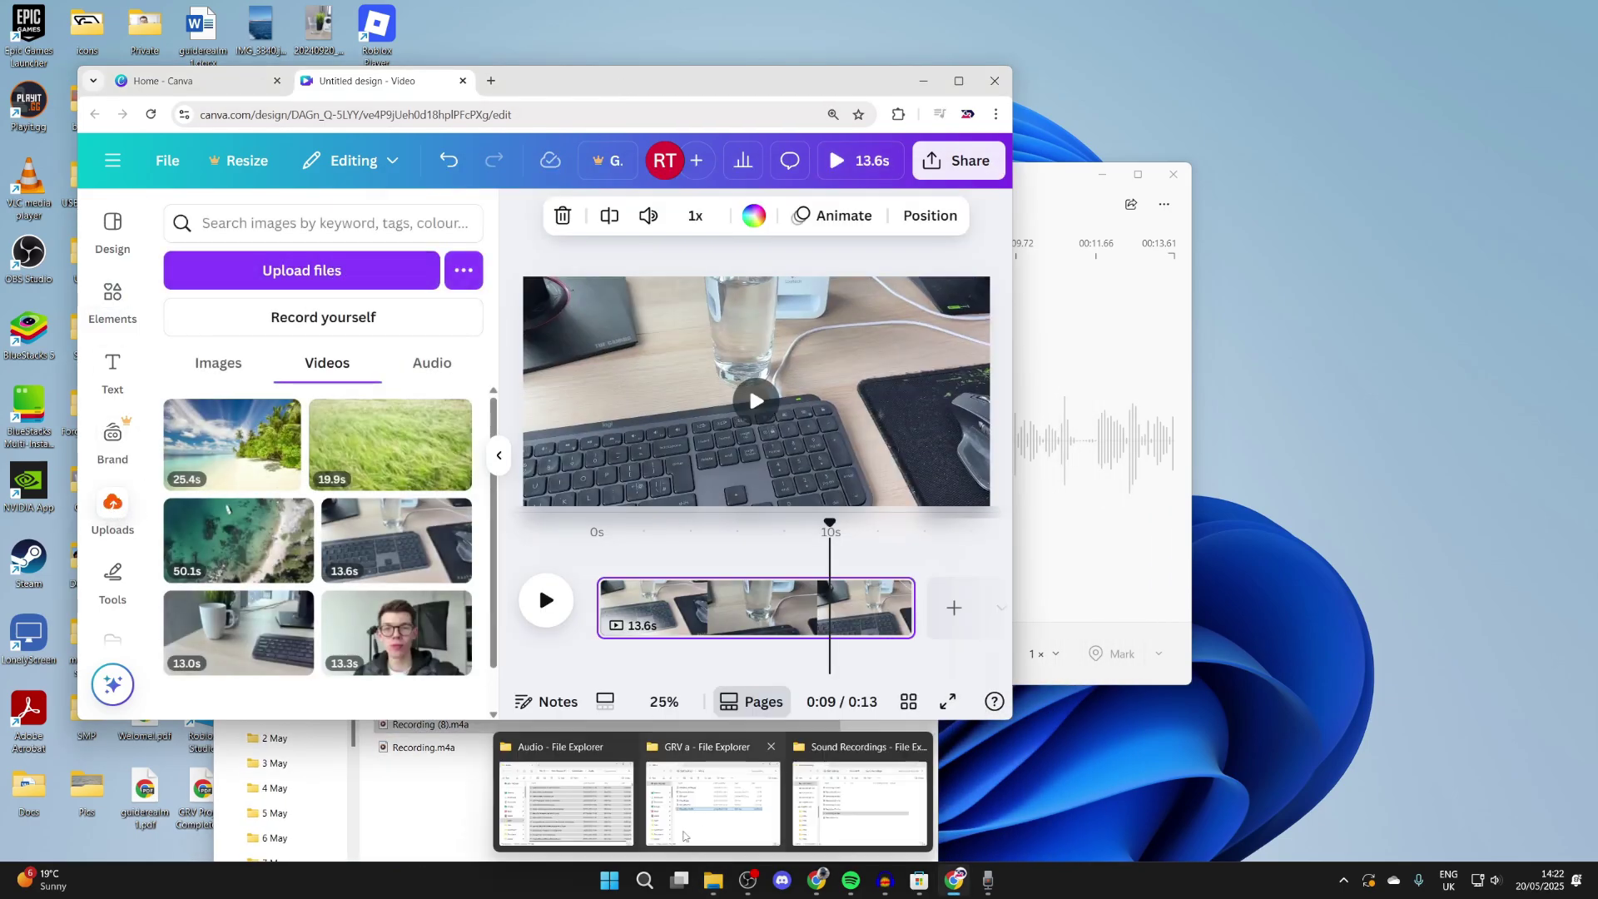
click(874, 800)
mouse_move(442, 724)
mouse_down()
mouse_move(358, 486)
mouse_move(631, 659)
mouse_up()
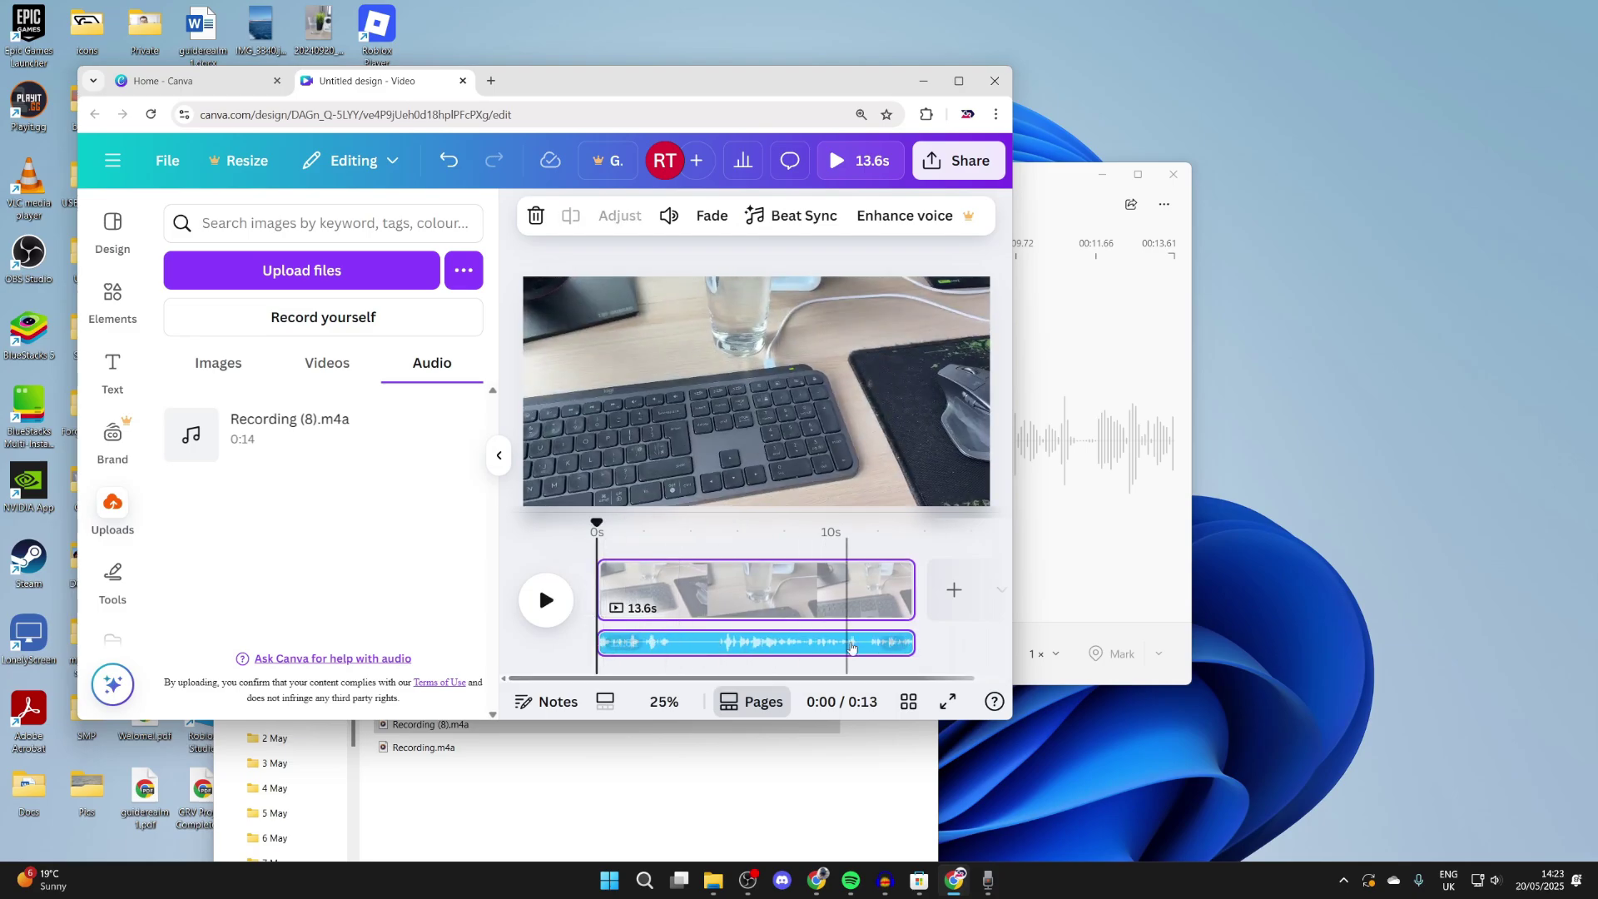
mouse_move(608, 641)
mouse_down()
mouse_move(713, 642)
mouse_move(630, 641)
mouse_up()
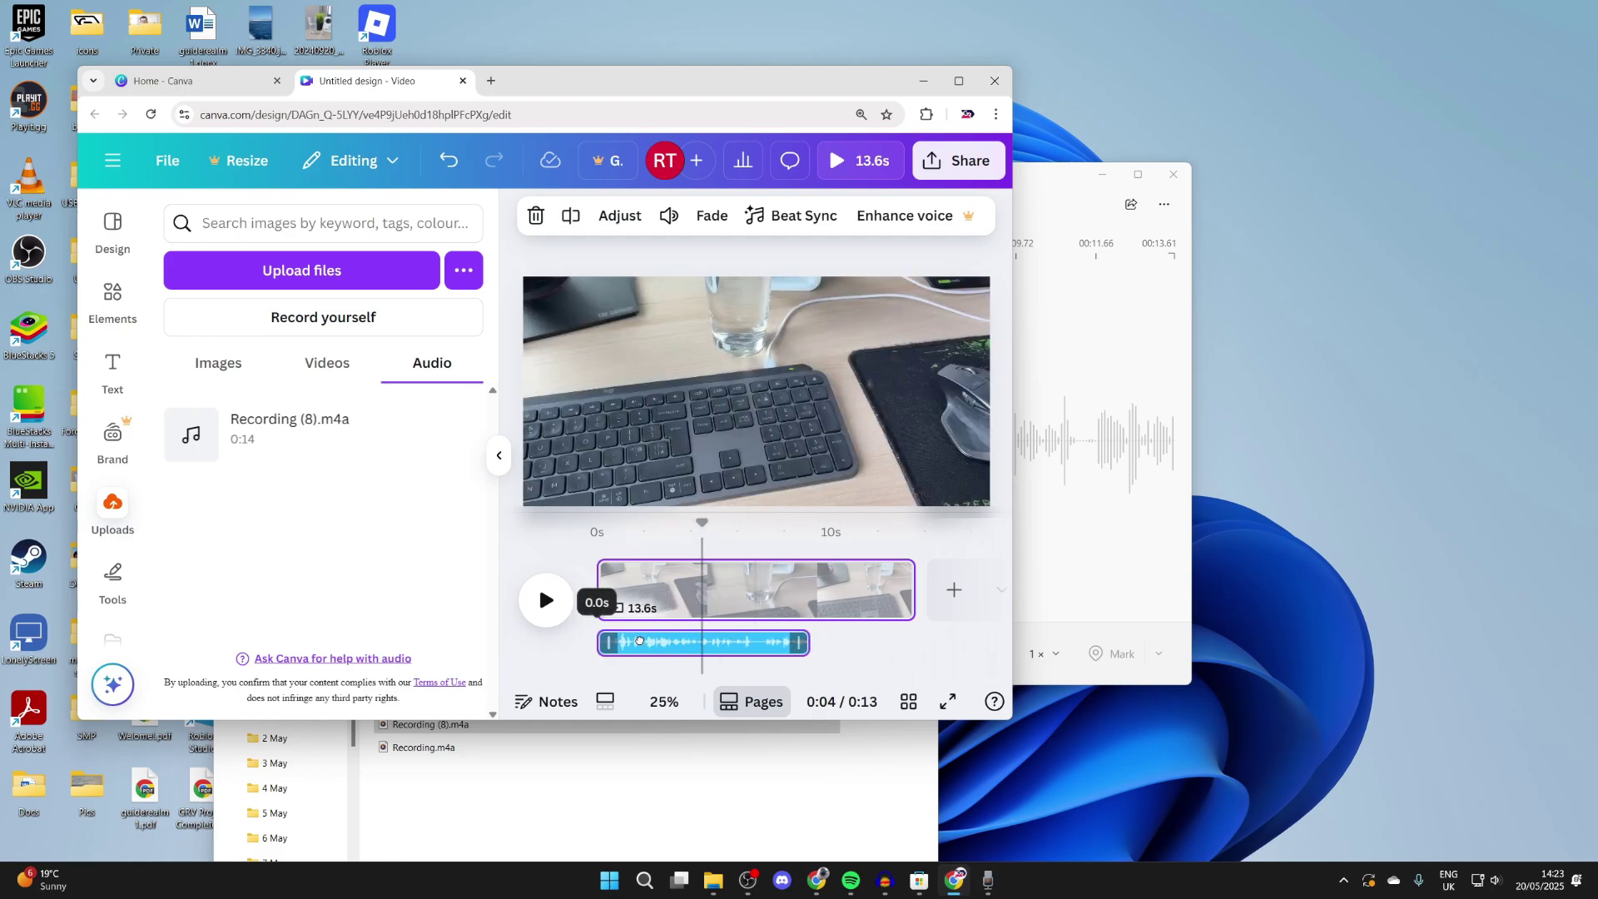
Maximise the Canva window and play the video with its 9.1-second voiceover.
double_click(795, 102)
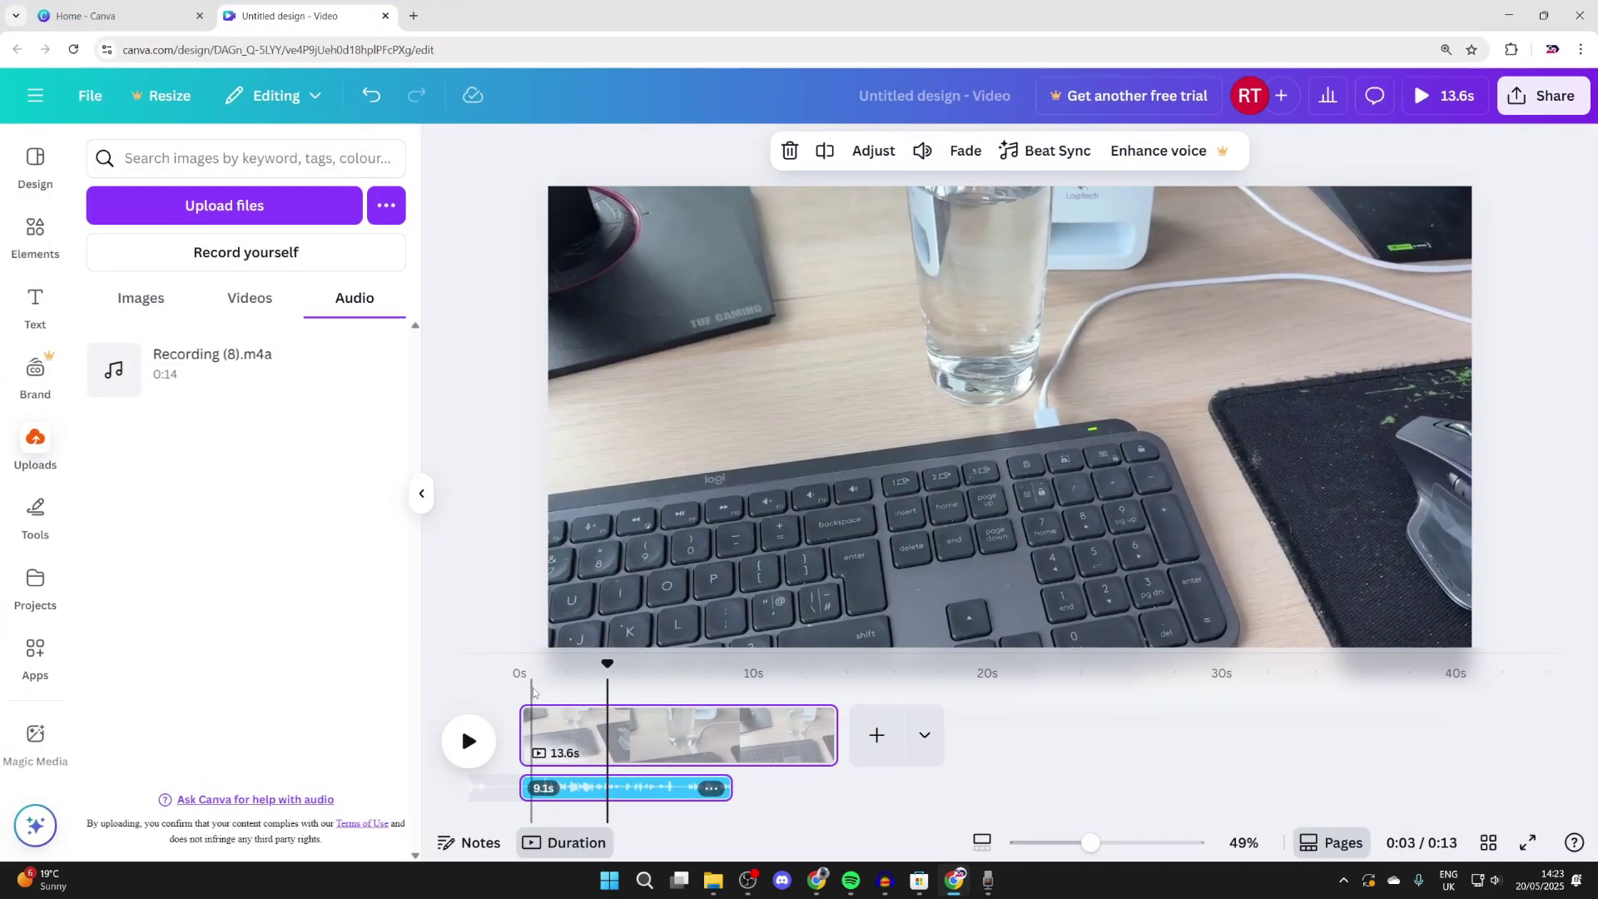
click(468, 740)
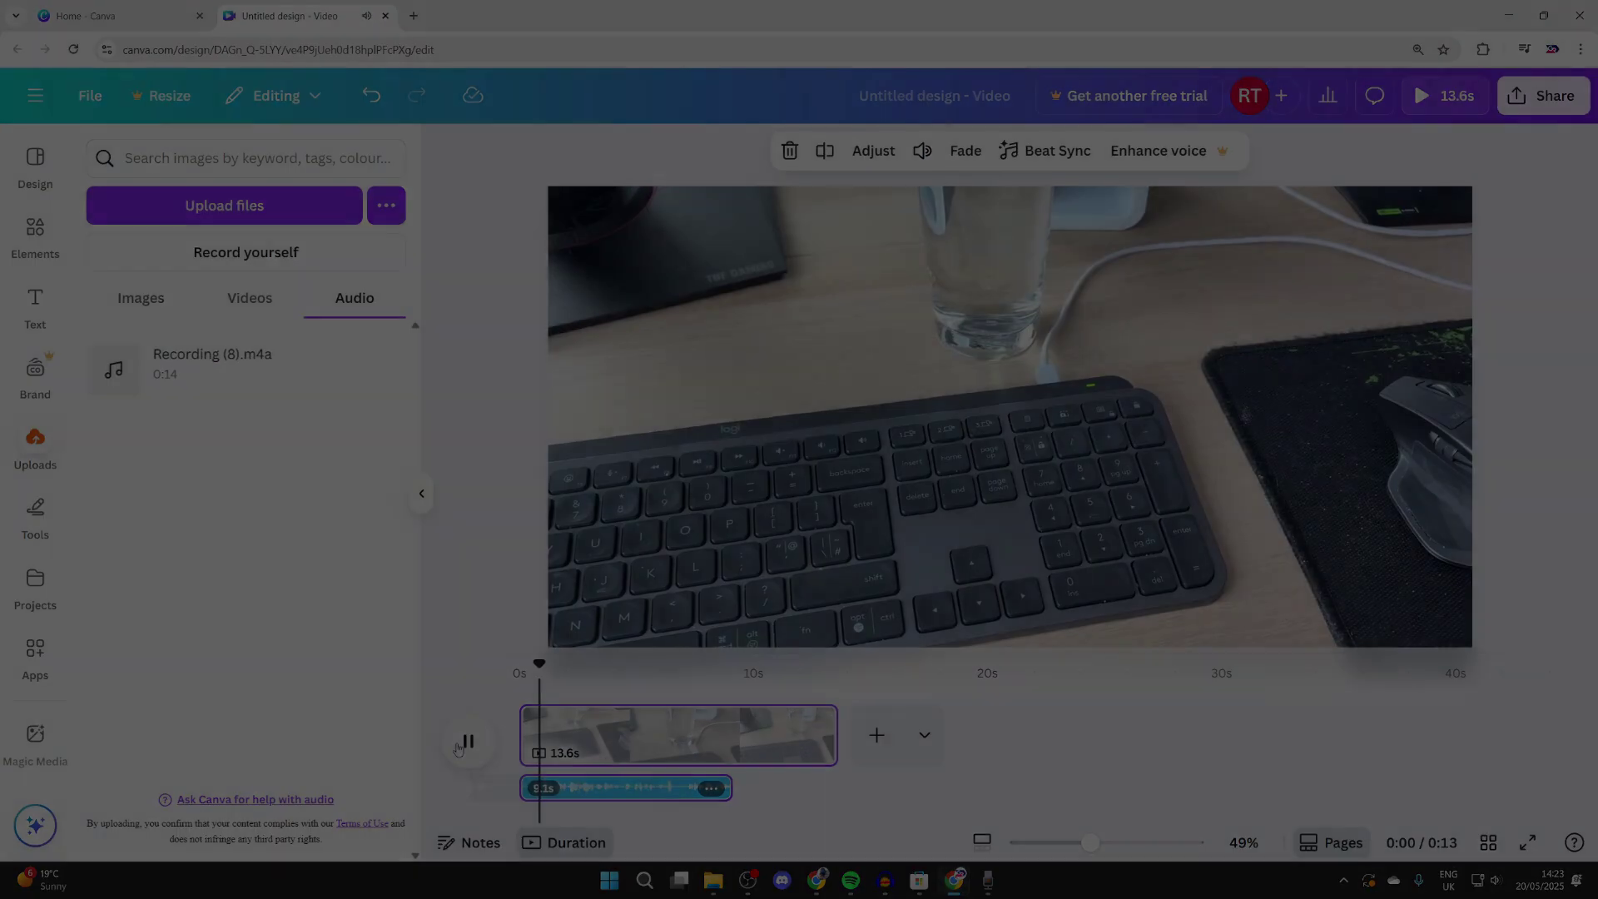